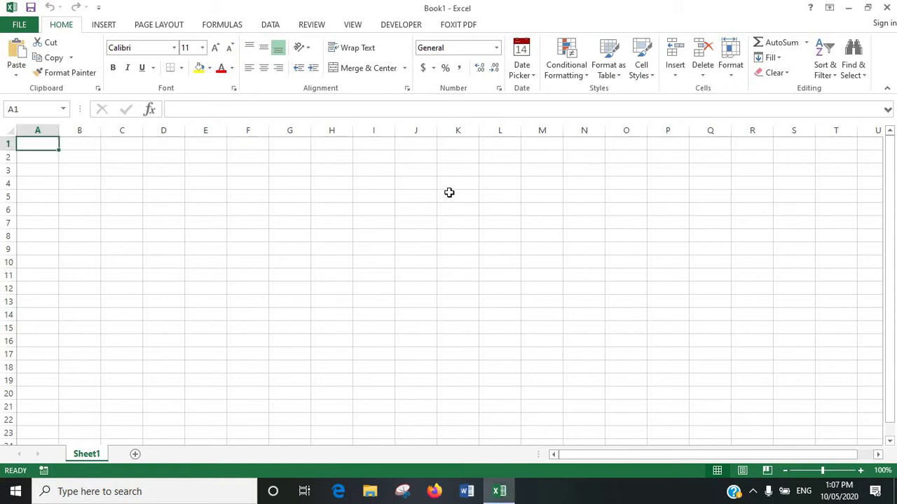
Show the Developer tab's macro and Visual Basic tools on the ribbon.
click(394, 26)
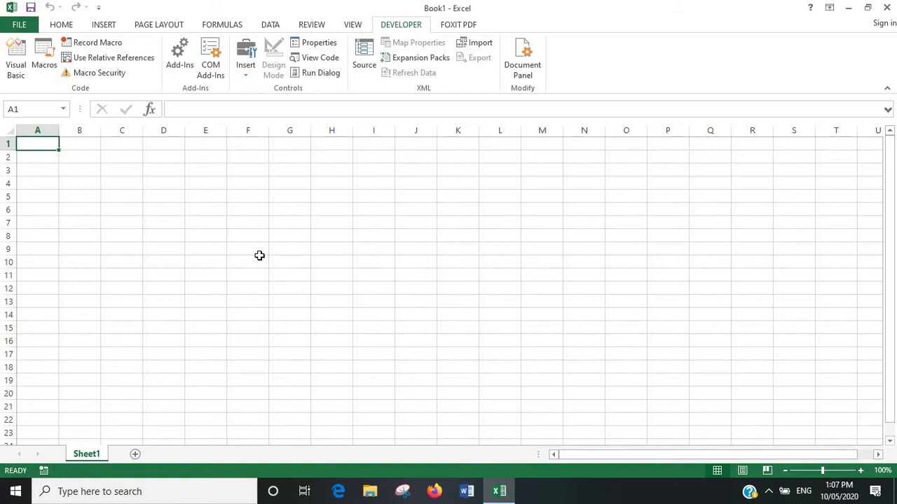
Open the Visual Basic editor and insert a new Module1 into the Book1 project.
click(16, 70)
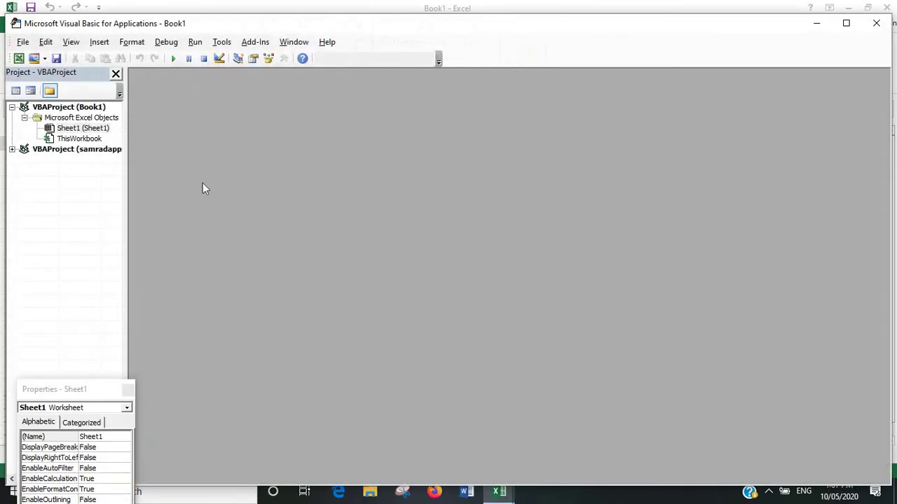
click(80, 119)
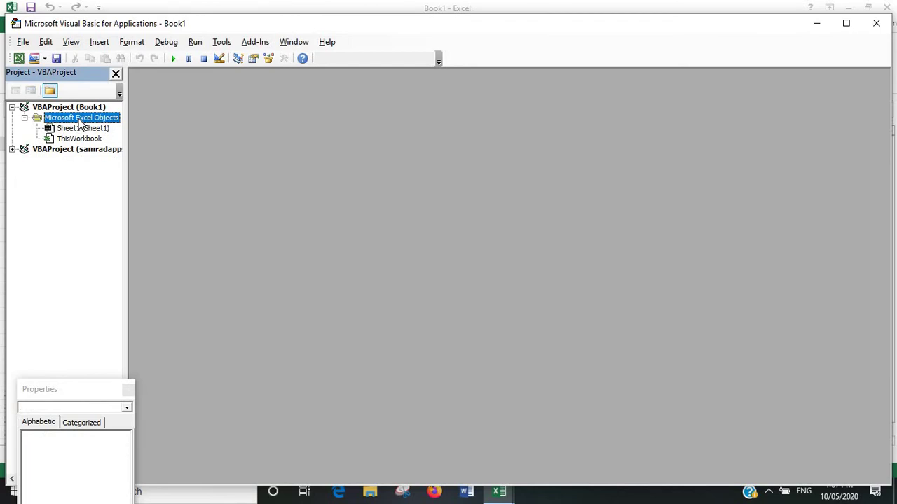
right_click(81, 123)
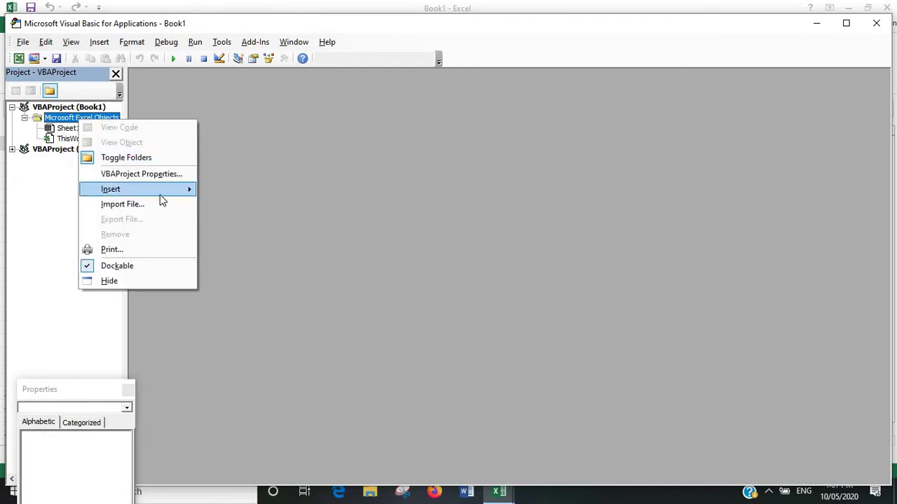
mouse_move(110, 189)
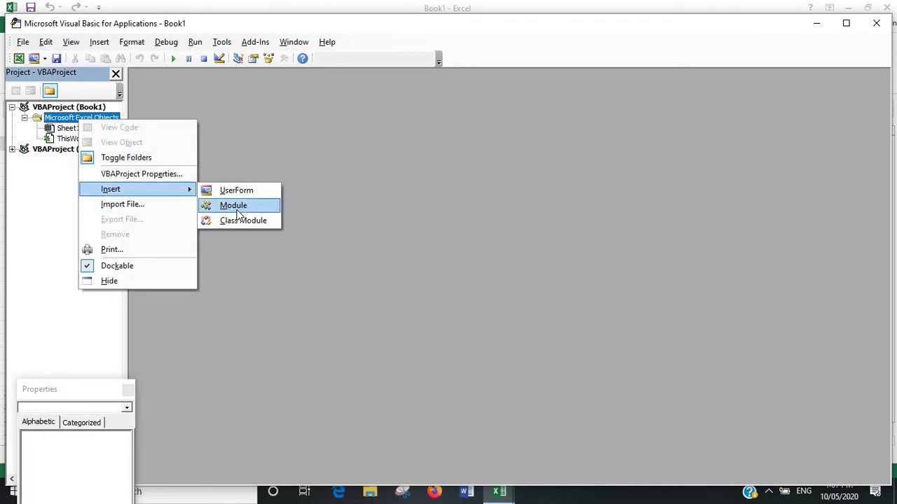
click(237, 210)
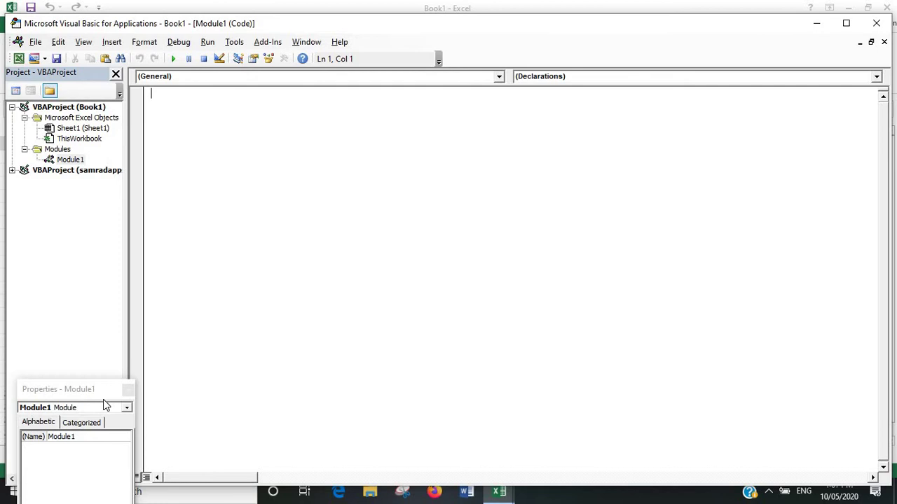
Change the module's (Name) property from Module1 to HighlightDuplicates.
click(80, 436)
click(28, 436)
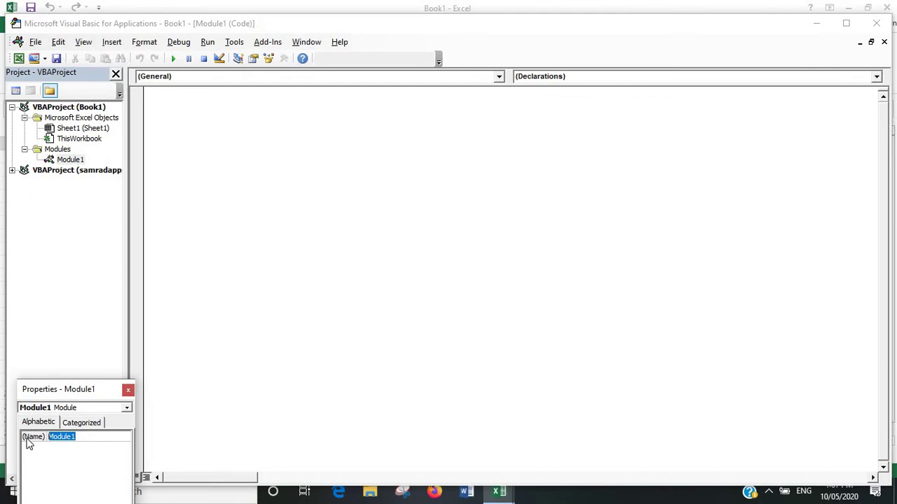
text(High)
text(lig)
text(htDup)
text(licates)
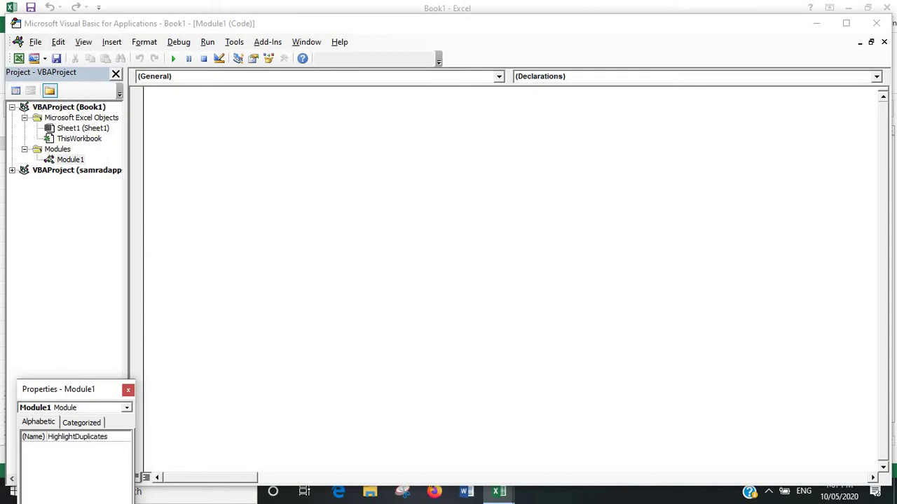
click(261, 228)
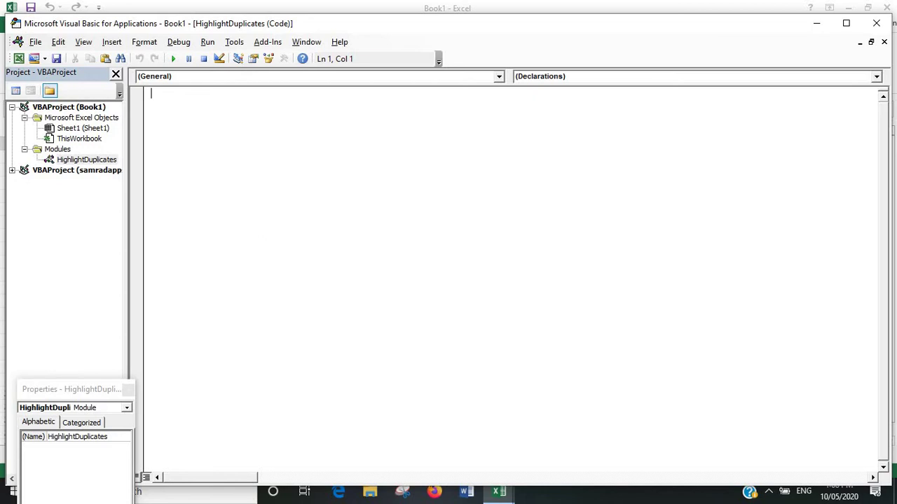
Write the Sub HighlightDuplicates() header with Dim myRange As Range and Dim myCell As Range.
text(Sub )
text(Highlig)
text(htDu)
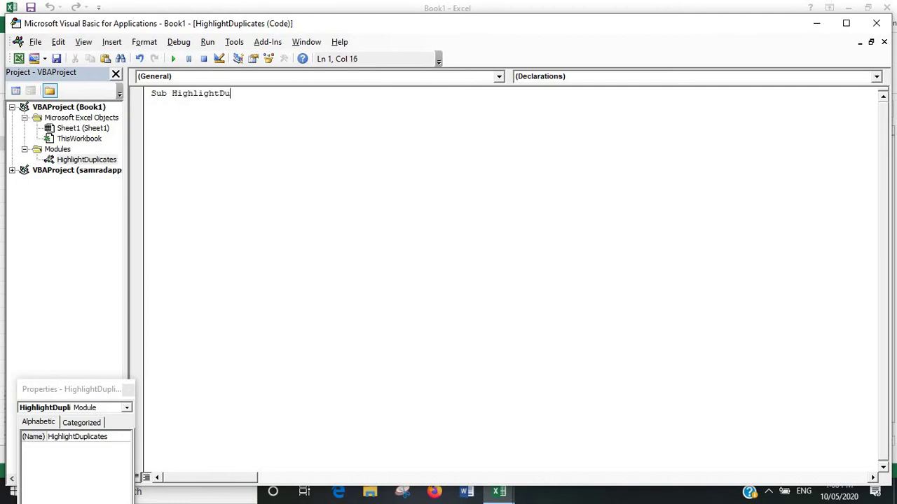
text(plicates)
text(())
key(Return)
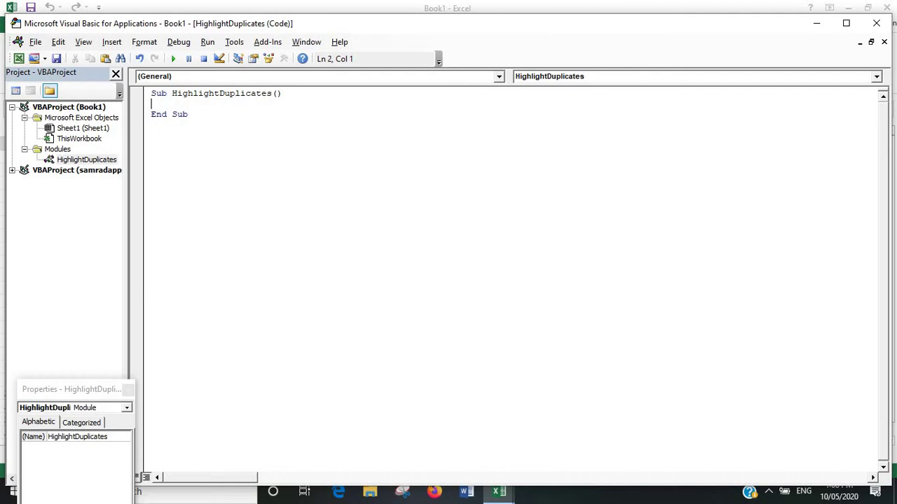
text(Di)
text(m my)
text(Range)
text( As Ra)
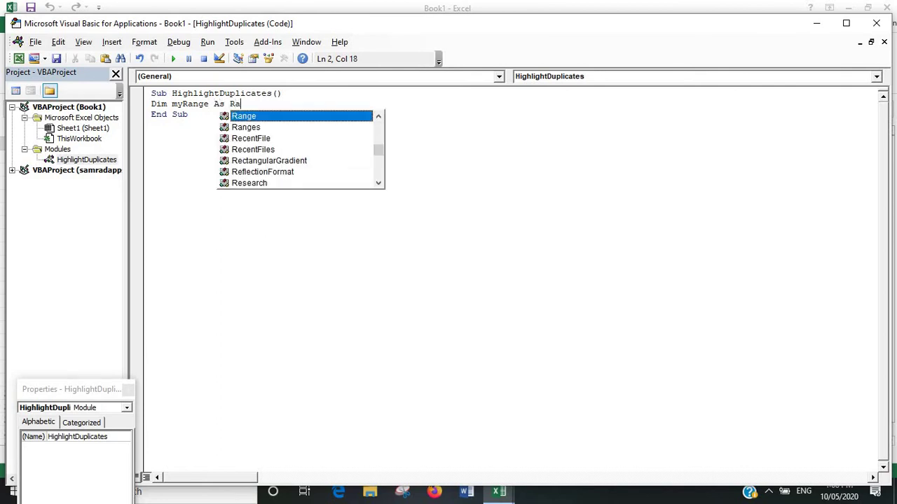
text(nge)
key(Return)
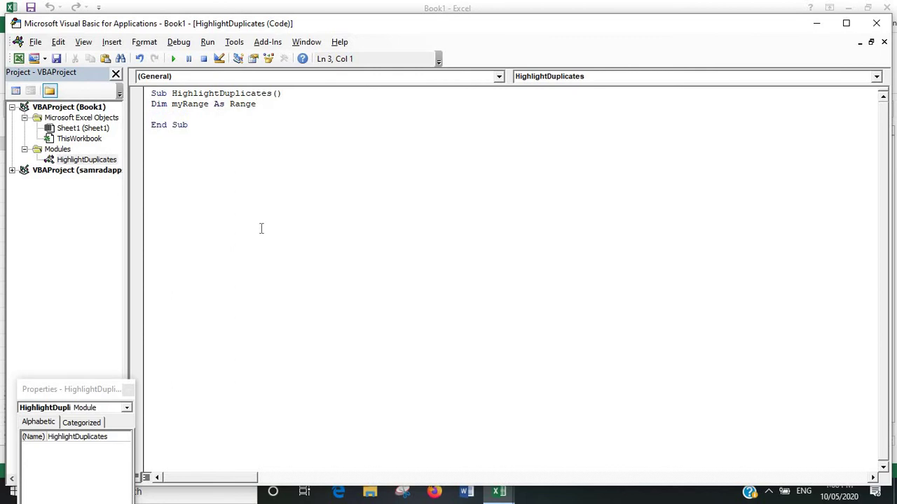
text(Dim )
text(my)
text(Cell )
text(As Range)
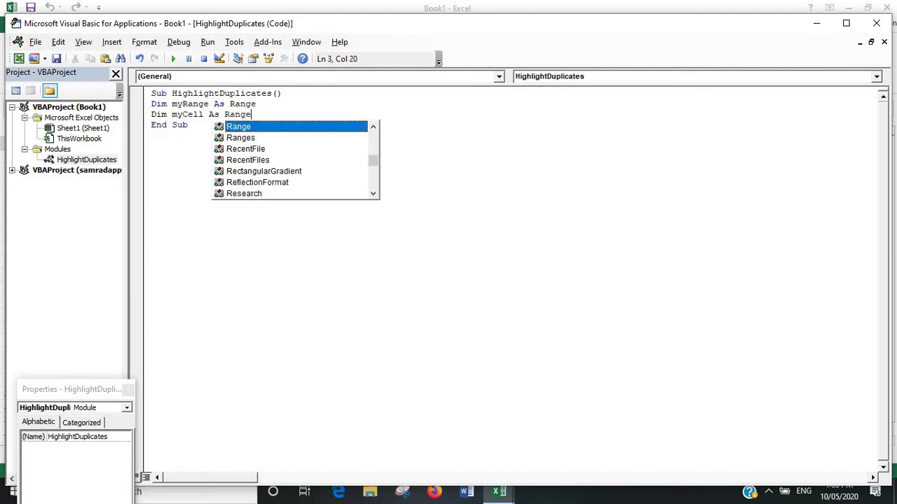
key(Return)
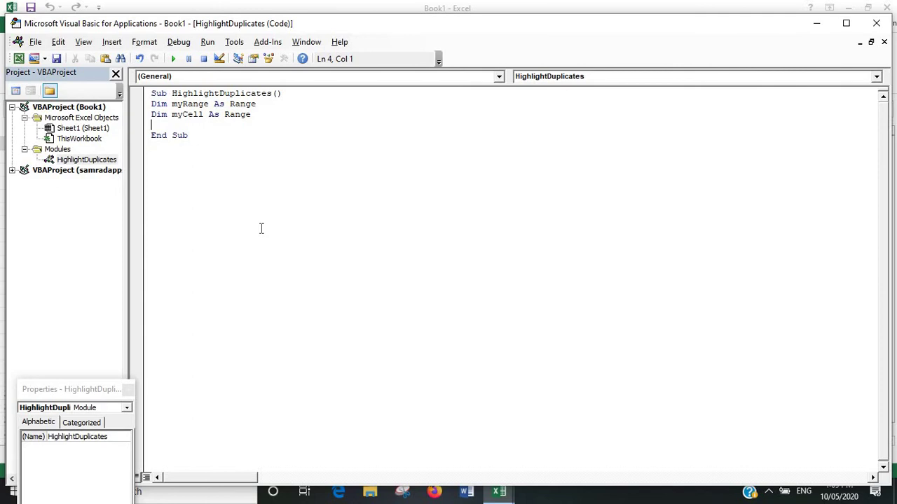
Add the line Set myRange = Selection after the declarations.
text(Set )
text(m)
text(yRan)
text(ge = )
text(Selectio)
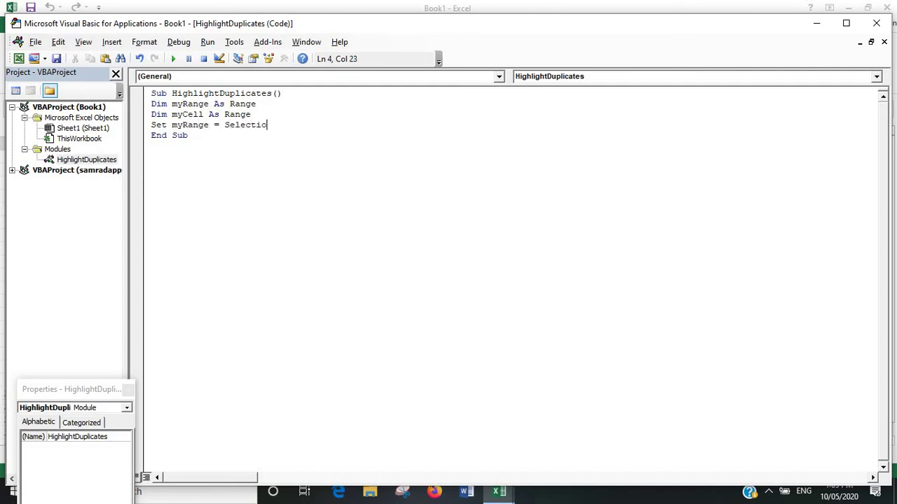
text(n)
key(Return)
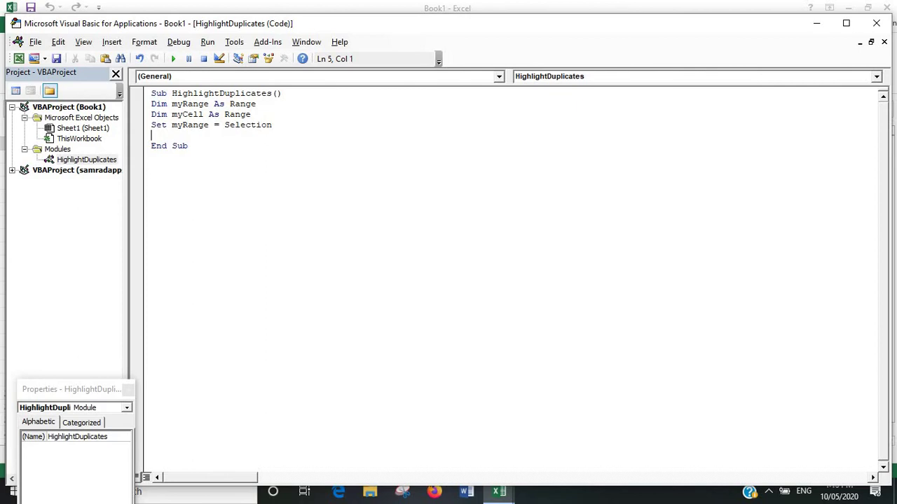
Add the loop header For Each myCell In myRange after the Set line.
text(Fo)
text(r )
text(Ea)
text(ch my)
text(Cell)
text( In )
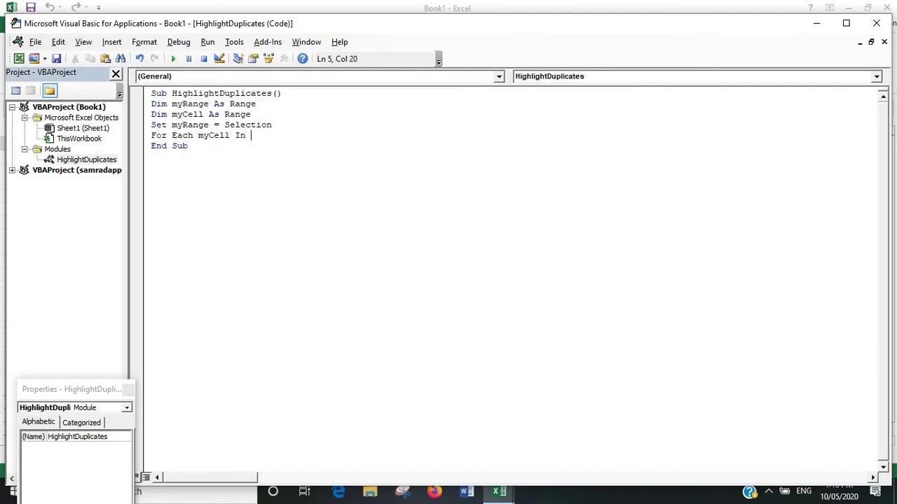
text(my)
text(Range)
key(Return)
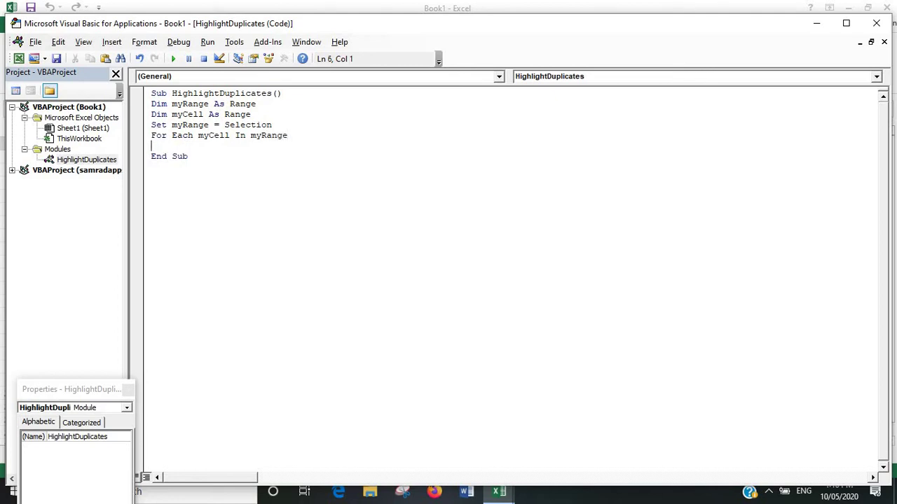
Write the test If WorksheetFunction.CountIf(myRange, myCell.Value) > 1 Then inside the loop.
text(I)
text(f )
text(W)
text(ork)
text(sheet)
text(Functi)
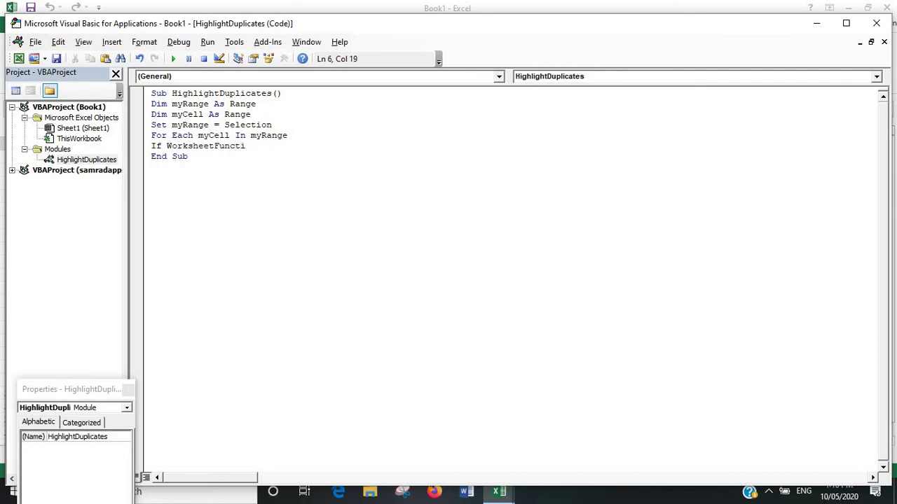
text(on)
text(.)
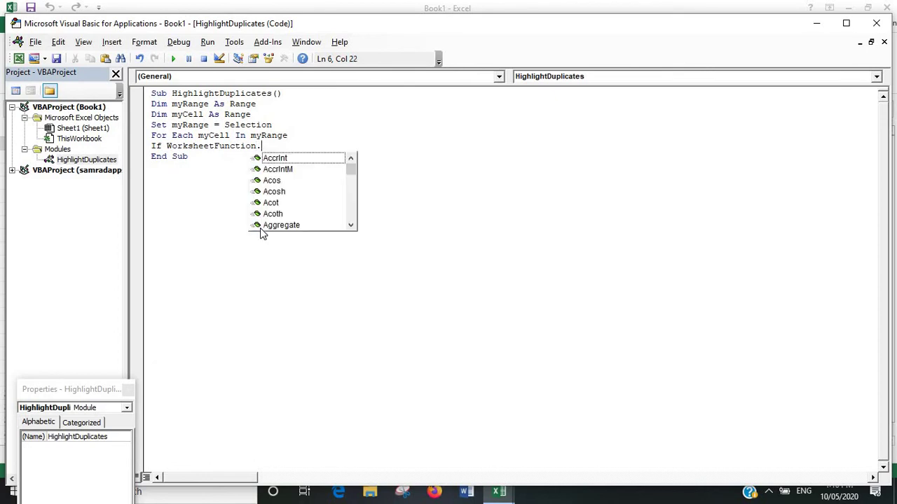
text(C)
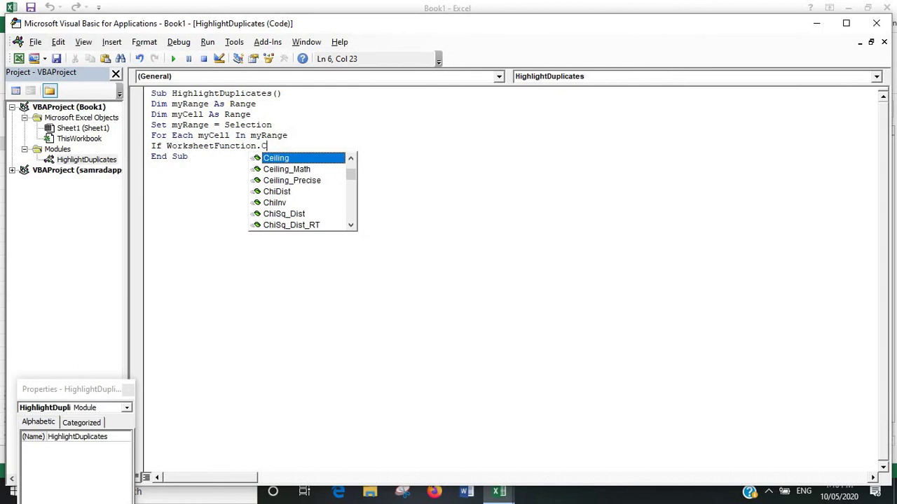
text(ount)
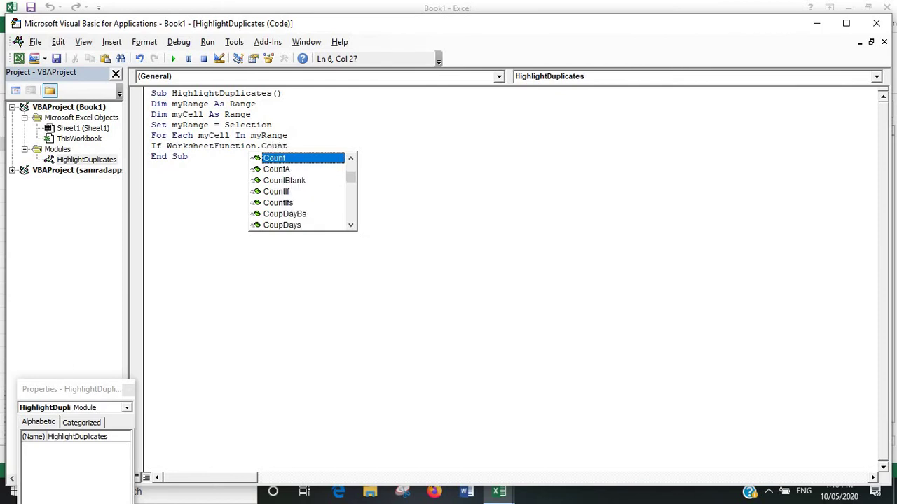
text(If)
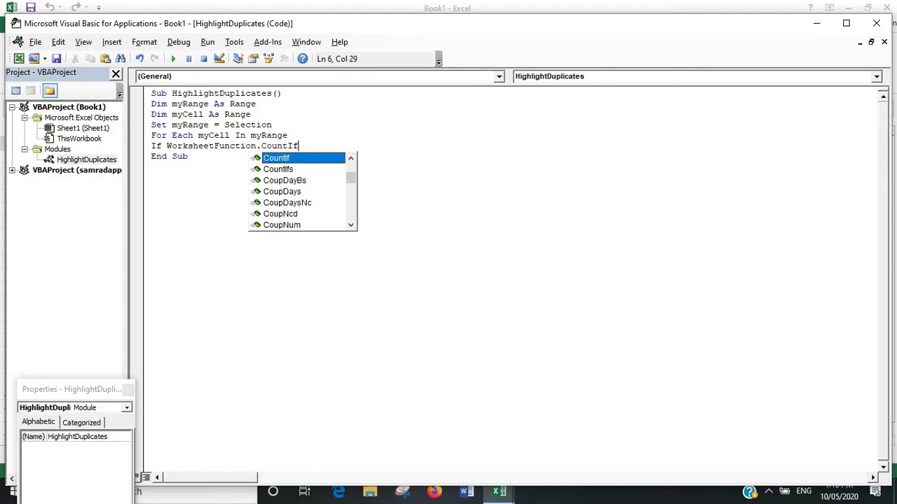
text(()
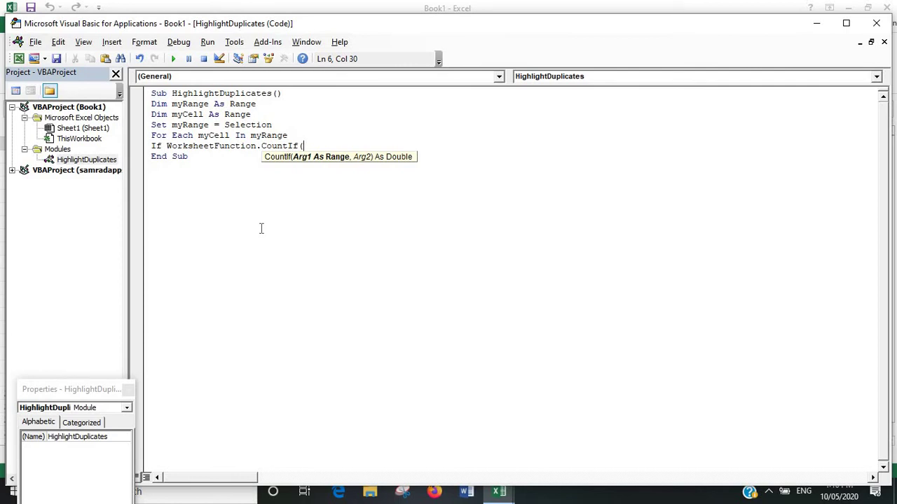
text(my)
text(Range)
text(, m)
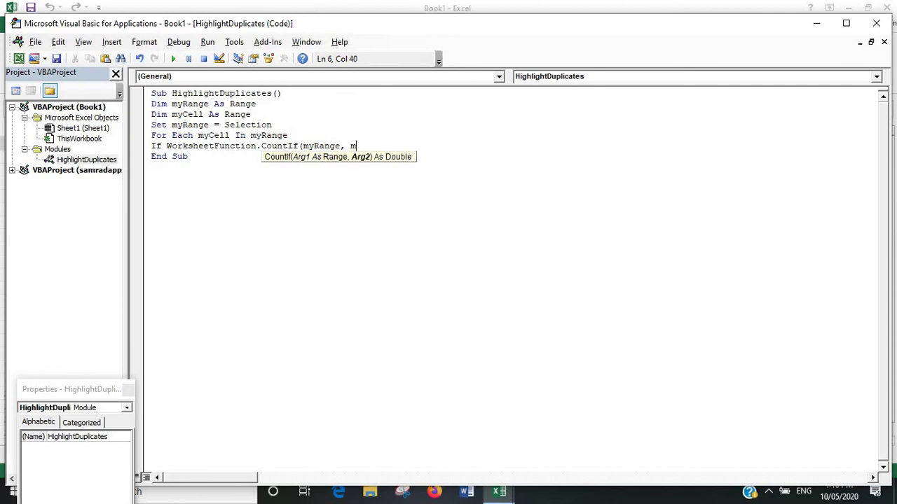
text(y)
text(ce)
key(BackSpace)
key(BackSpace)
text(C)
text(ell)
text(.Va)
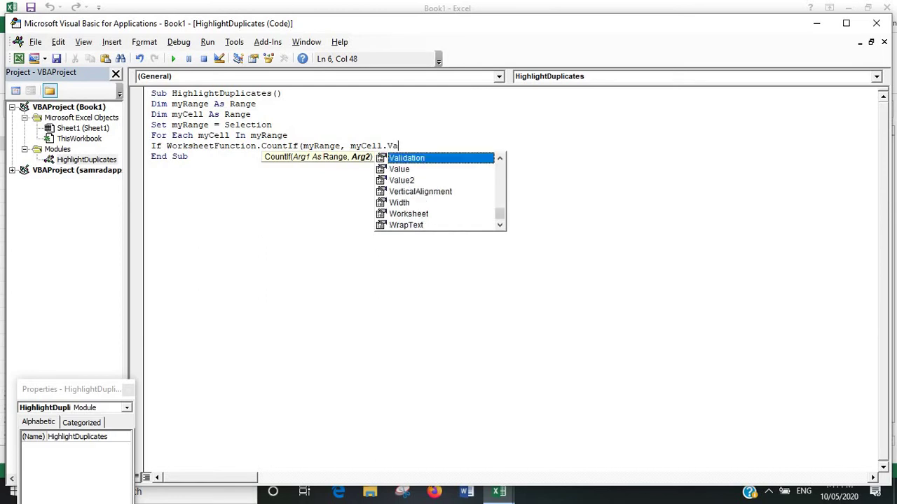
text(lue)
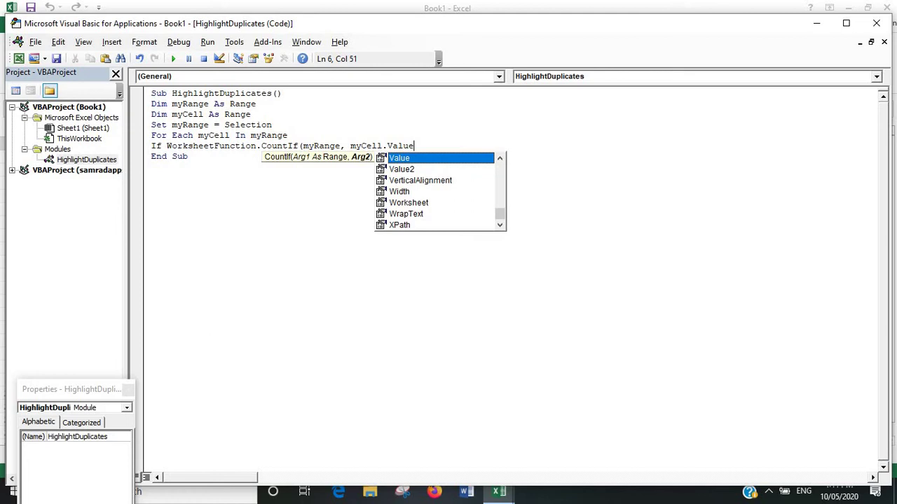
text())
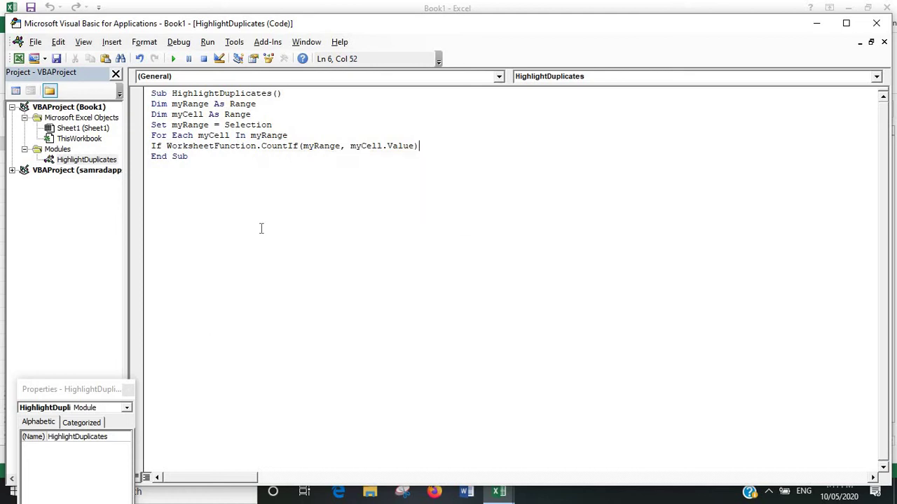
text( > )
text(1)
text( Then)
Add myCell.Interior.ColorIndex = 36 as the body of the If block.
key(Return)
text(m)
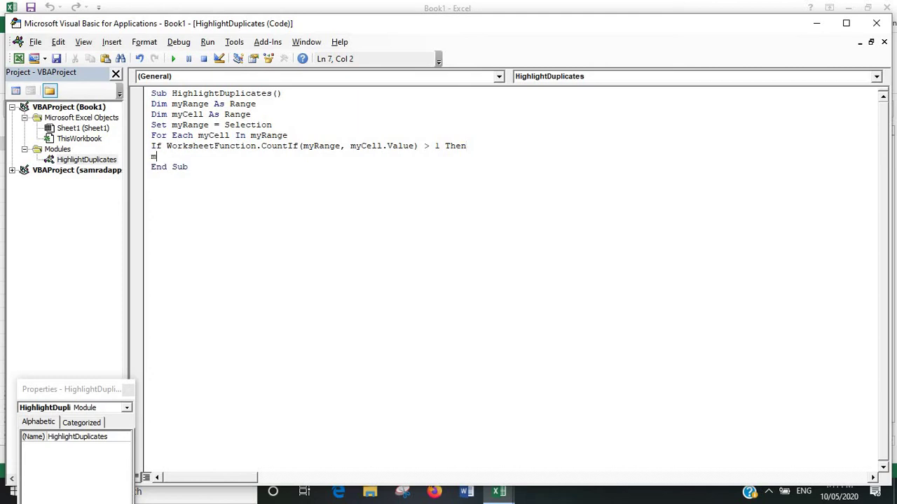
text(yC)
text(ell.)
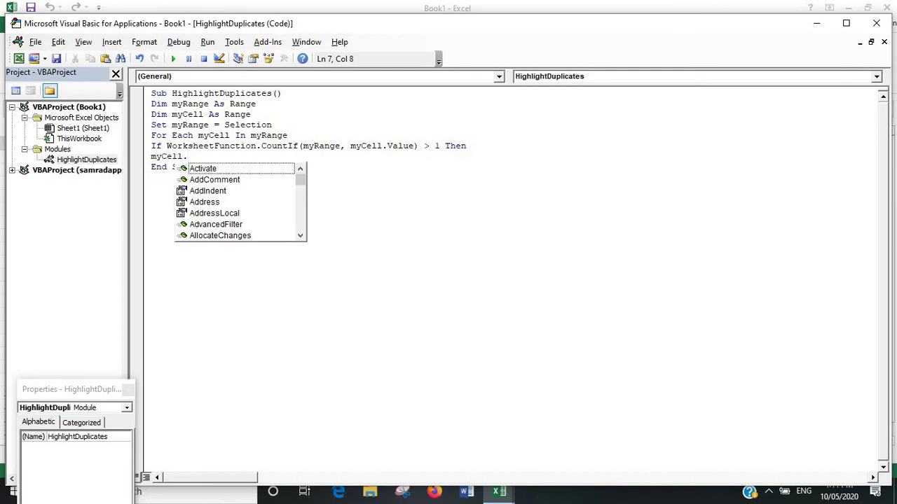
text(Interior)
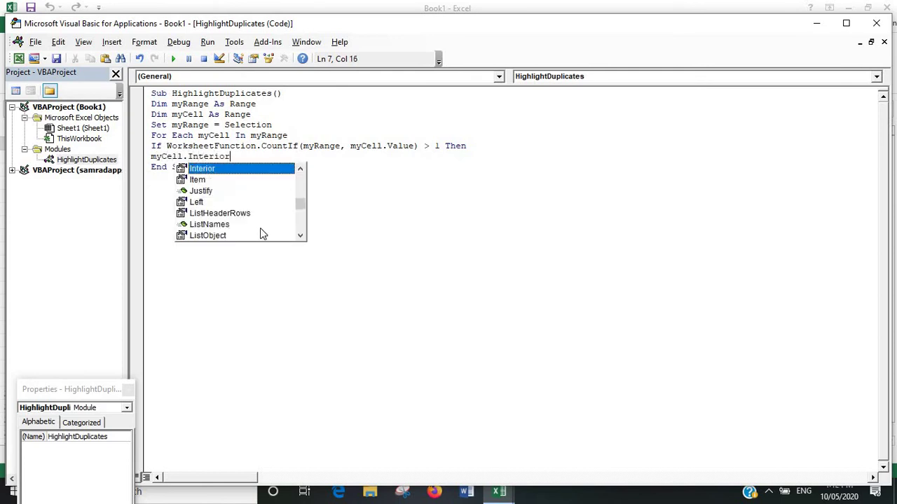
text(.Co)
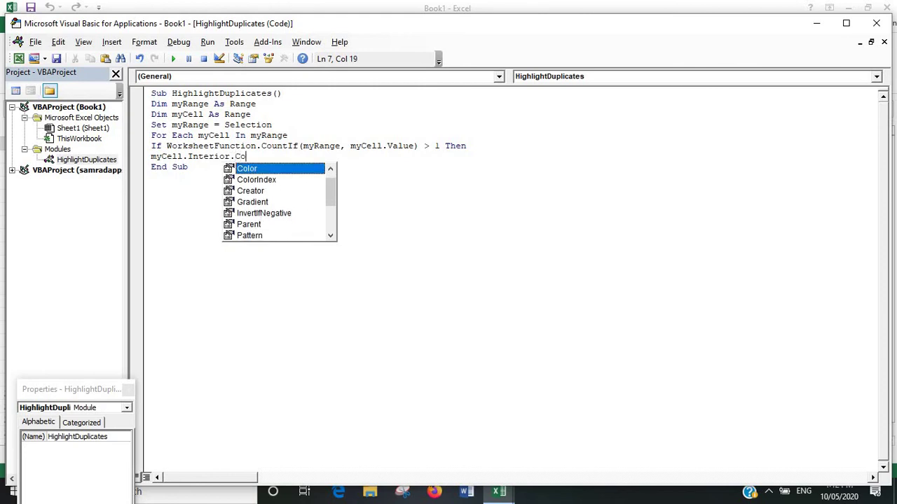
text(lorI)
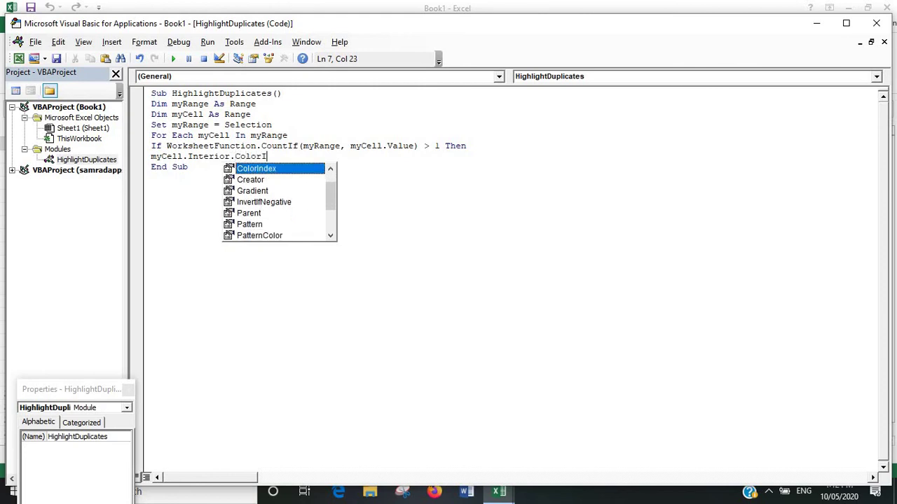
text(nd)
key(BackSpace)
key(BackSpace)
key(BackSpace)
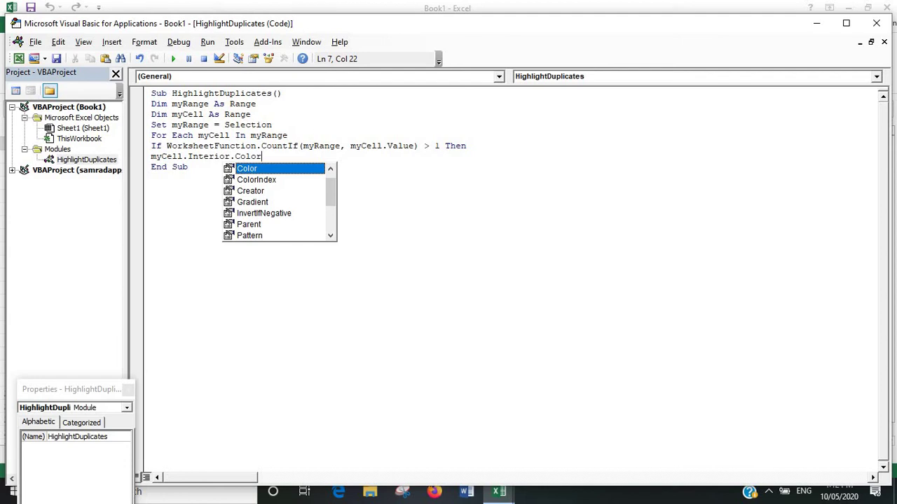
text(I)
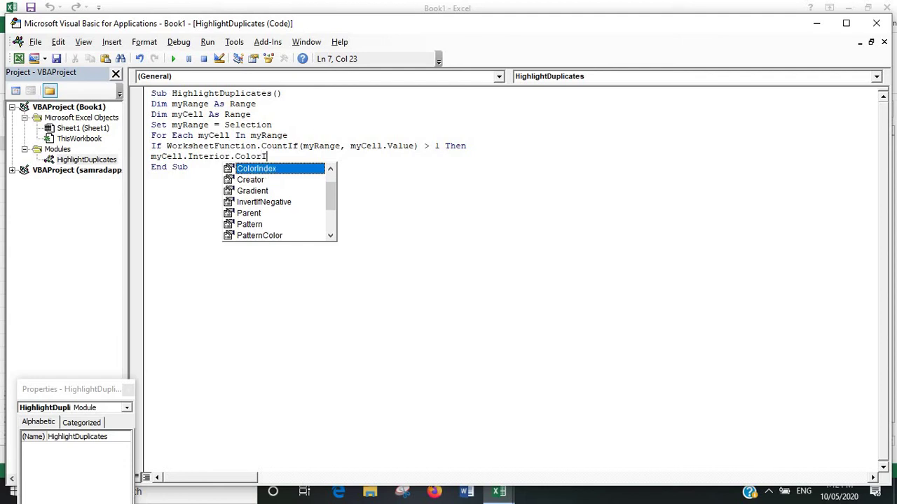
text(nde)
text(x)
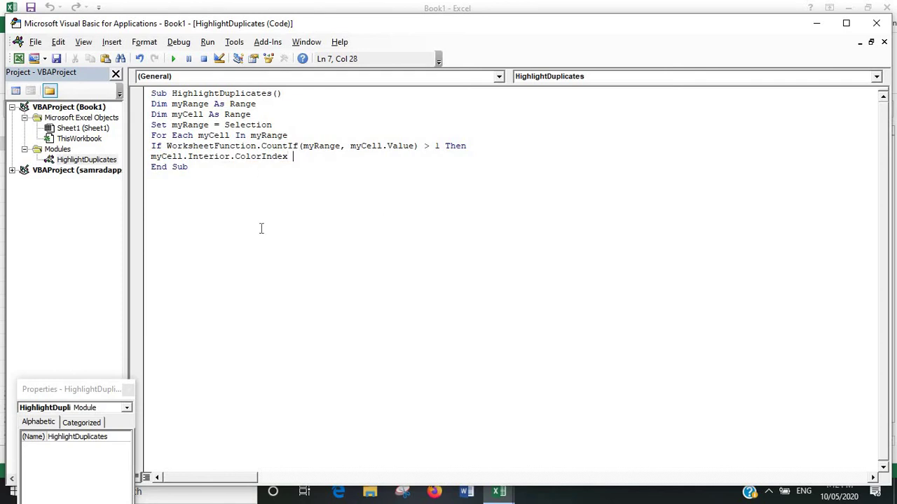
text( = )
text( 36)
key(Return)
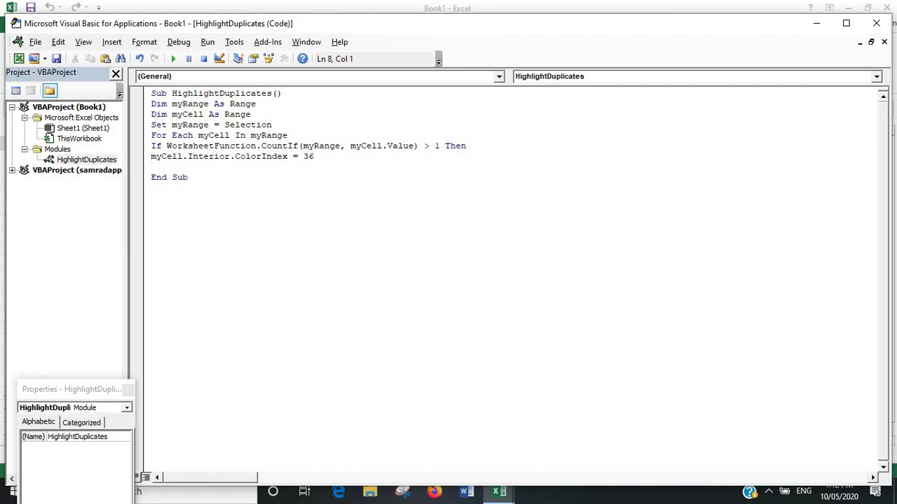
Close the block with End If and Next myCell, removing the stray extra line.
text(End)
text( I)
text(f)
key(Return)
text(Nexy)
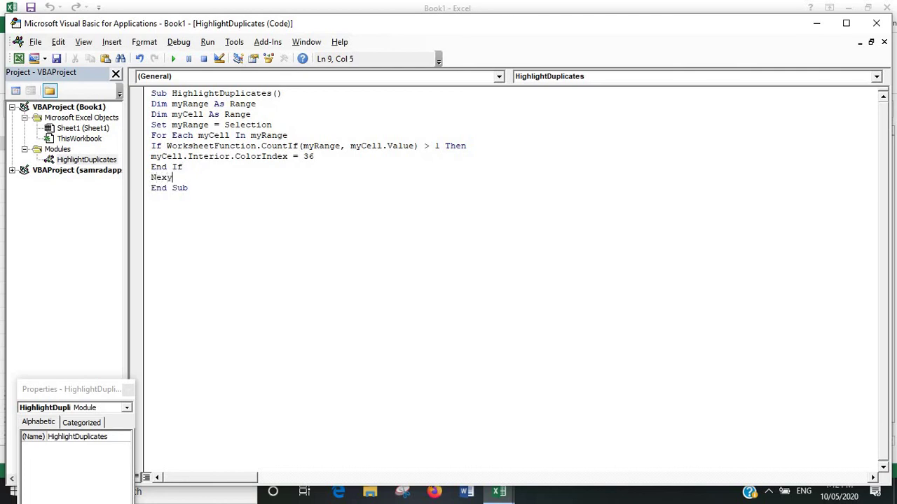
key(BackSpace)
text(t )
text(myC)
text(ell)
key(Return)
text(=)
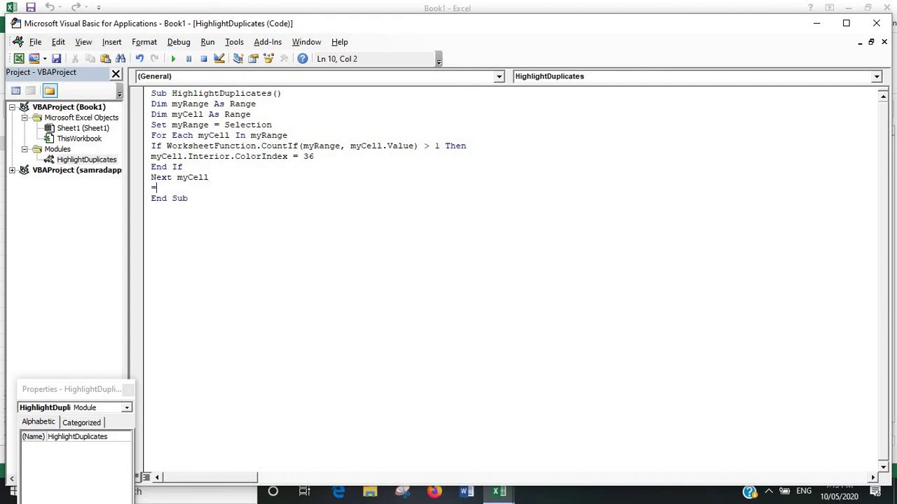
key(BackSpace)
key(BackSpace)
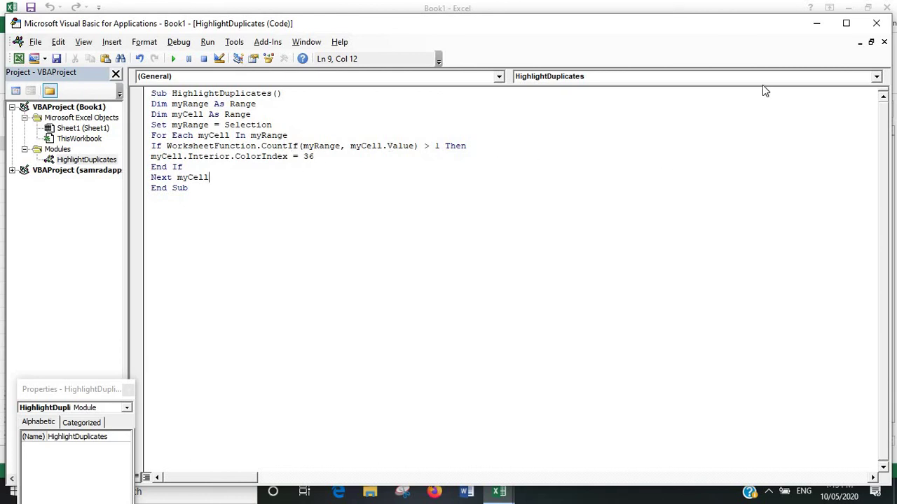
Return to the worksheet and enter 1, 1, 2, 4, 5, 5 into J5:J10.
click(876, 23)
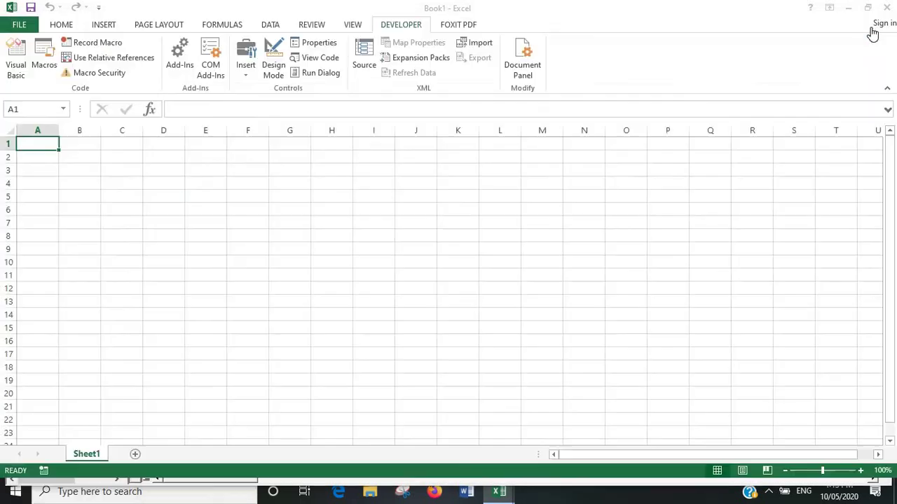
click(402, 194)
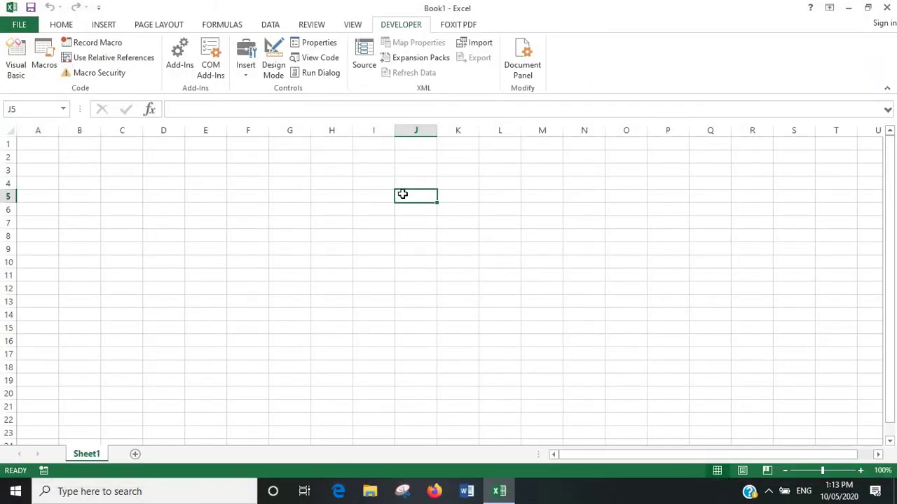
text(1)
key(Return)
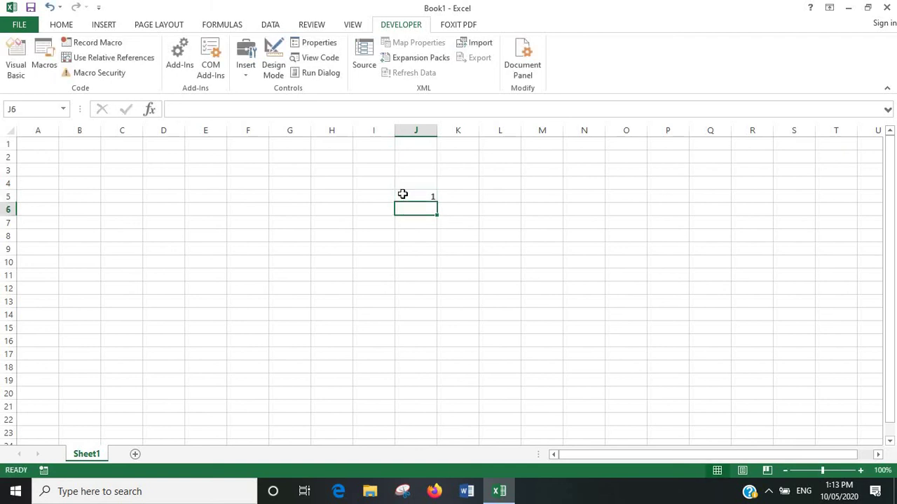
text(1)
key(Return)
text(2)
key(Return)
text(4)
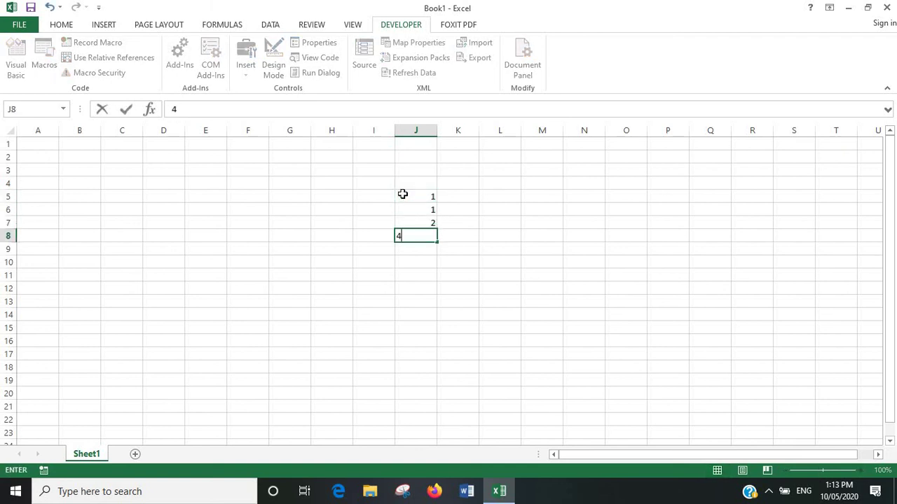
key(Return)
text(5)
key(ctrl+Return)
key(Return)
text(5)
key(ctrl+Return)
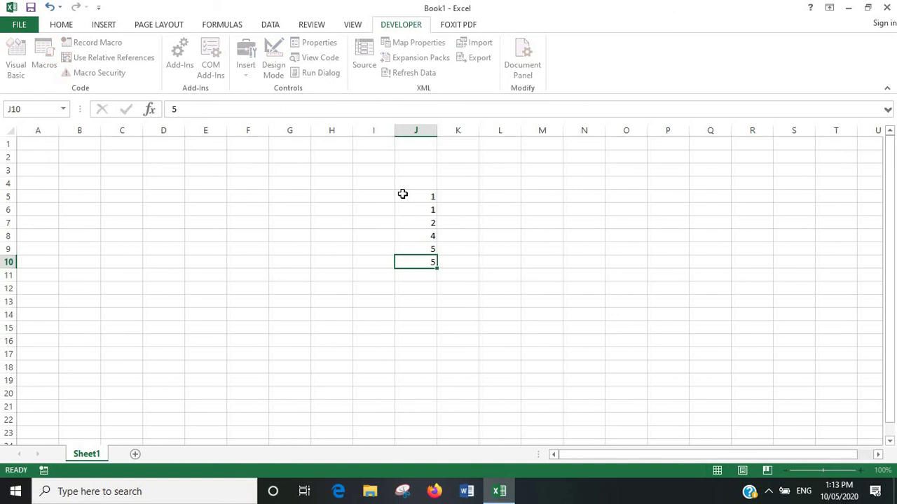
key(Return)
Continue the column with 6, 7, 8, 9, 10, 10, 10, 11, 12 in J11:J19.
text(6)
key(Return)
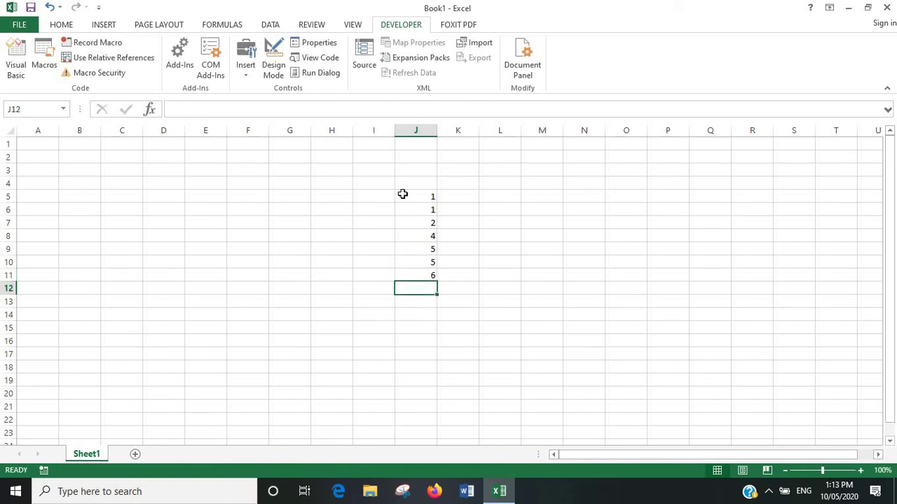
text(7)
key(Return)
text(8)
key(Return)
text(9)
key(Return)
text(1)
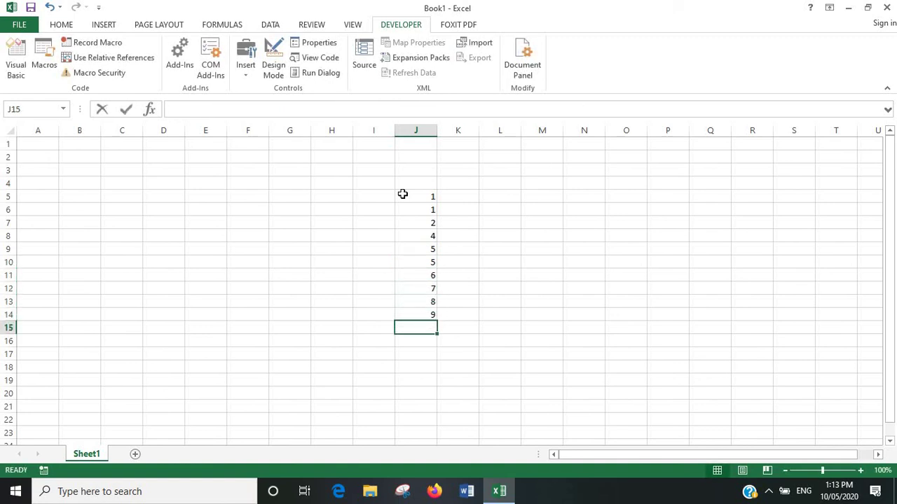
key(Return)
text(0)
key(Up)
text(10)
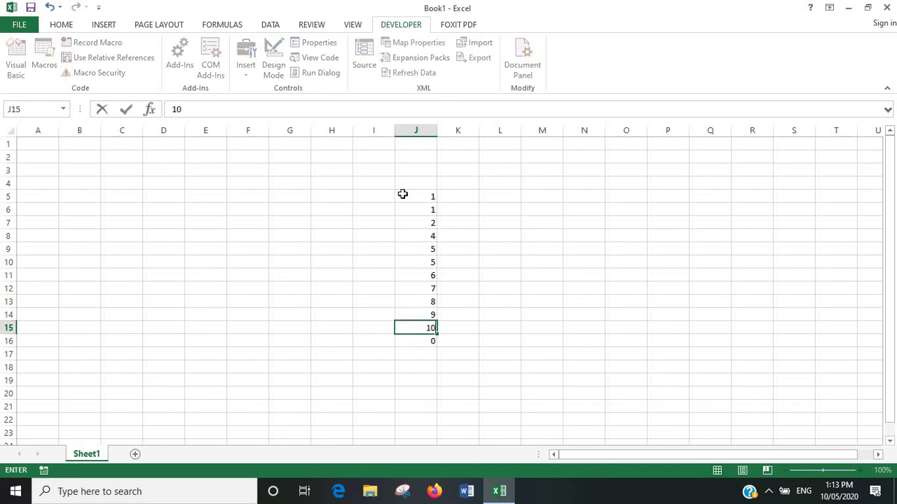
key(Return)
text(10)
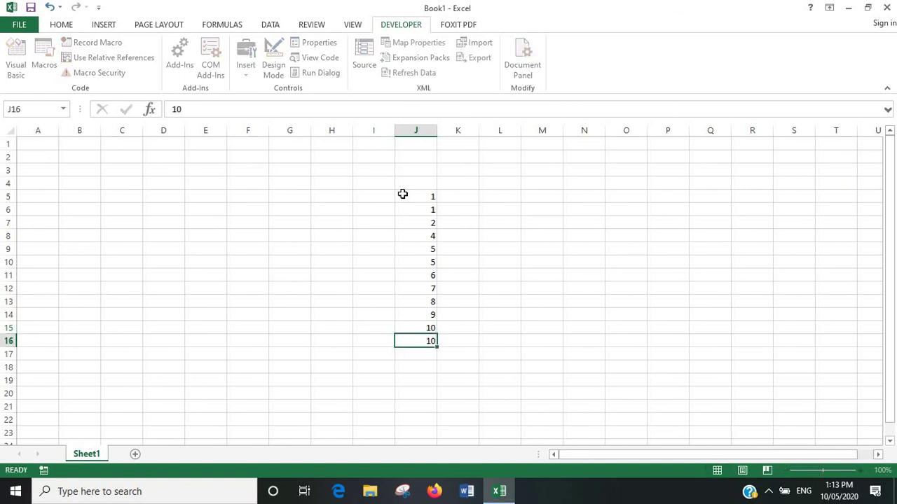
key(Return)
text(10)
key(Return)
text(1)
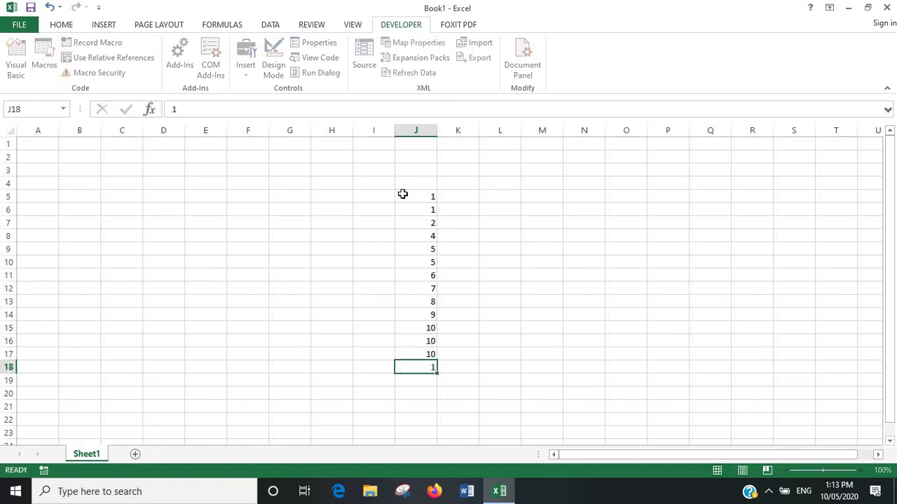
key(Return)
text(12)
key(Up)
text(11)
key(Return)
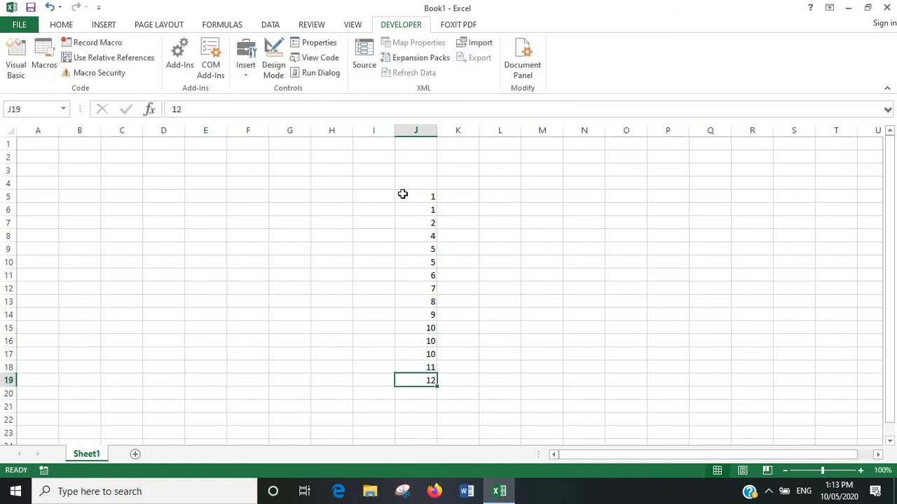
Run HighlightDuplicates on the J5:J19 numbers, shading the repeated 1s, 5s and 10s yellow.
click(321, 172)
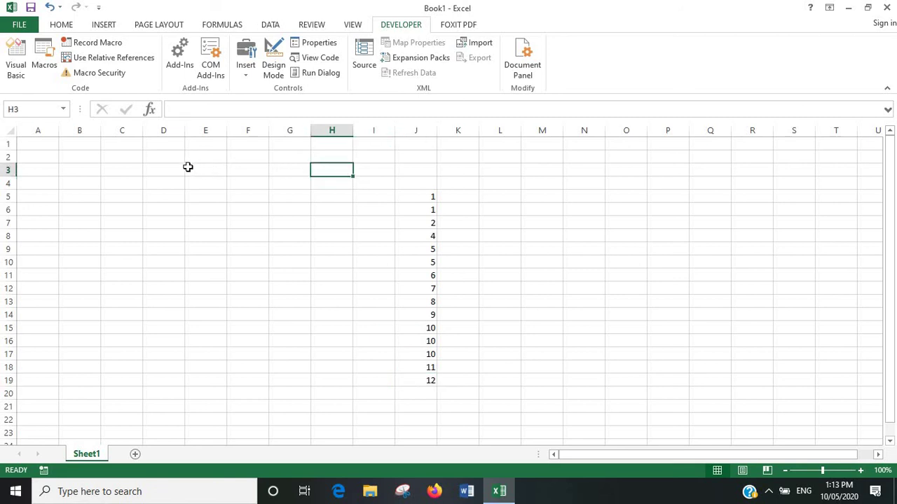
click(44, 64)
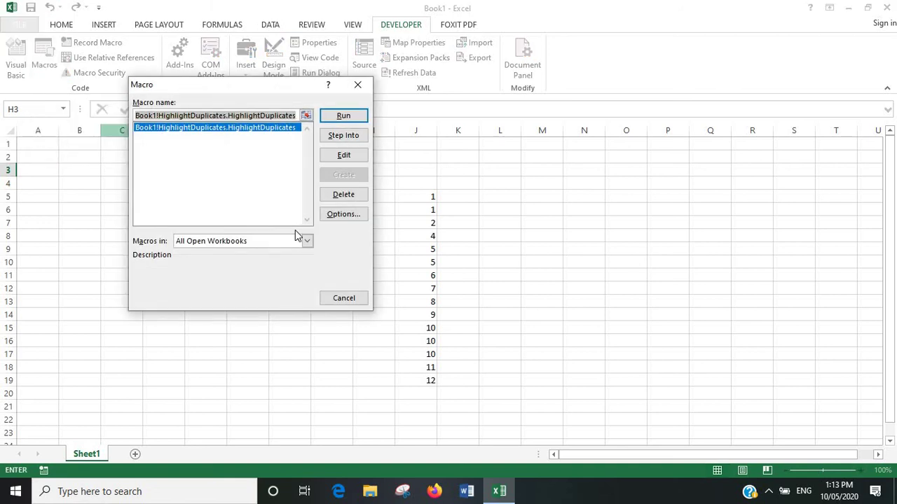
click(343, 116)
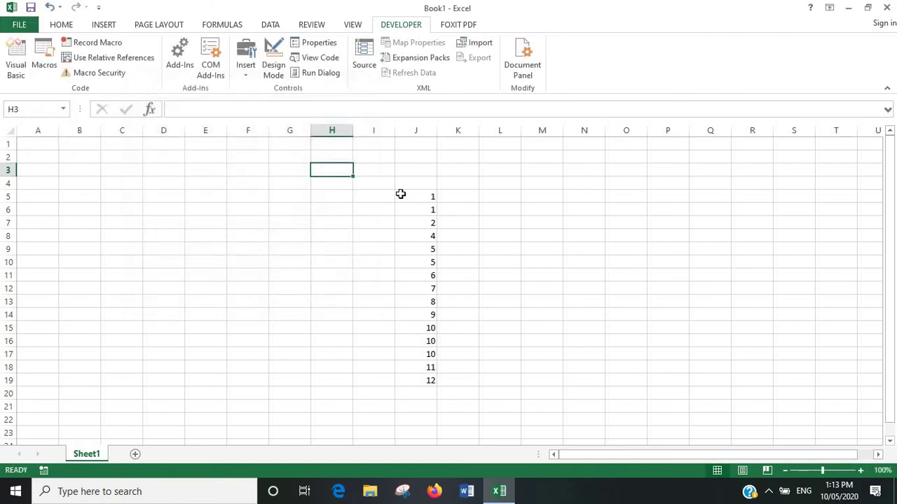
drag(402, 195, 424, 379)
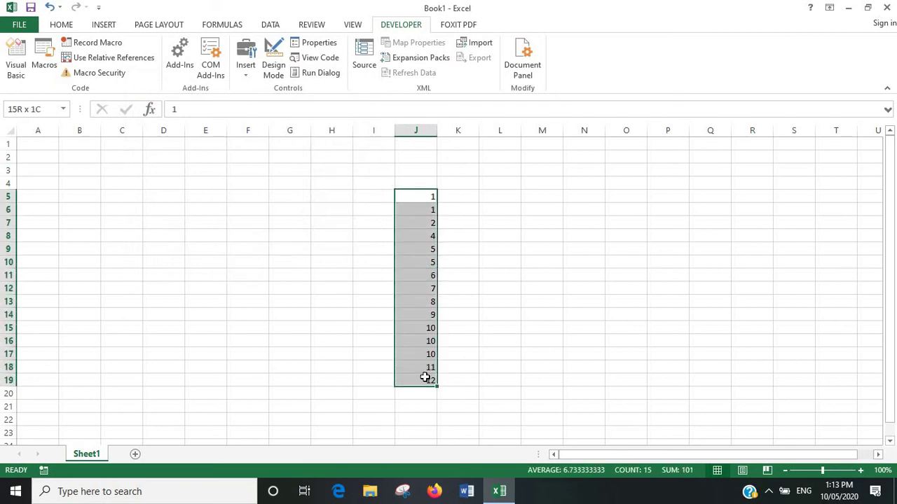
click(45, 52)
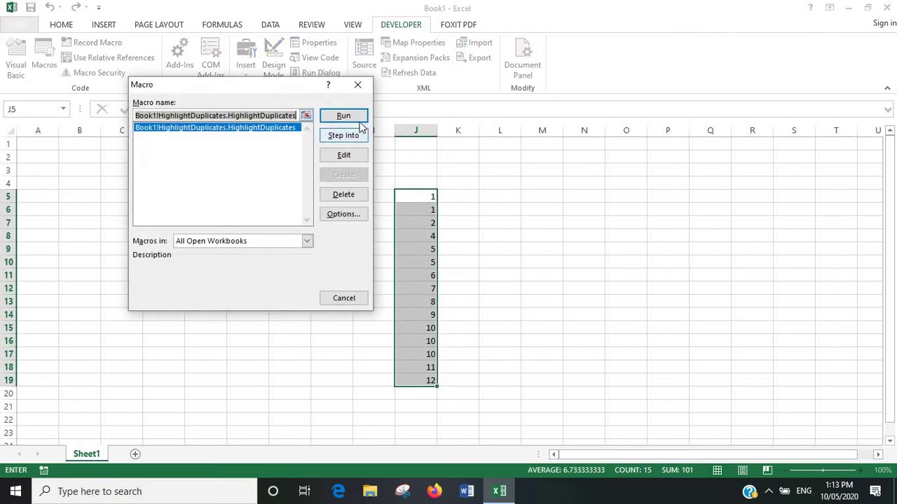
click(343, 115)
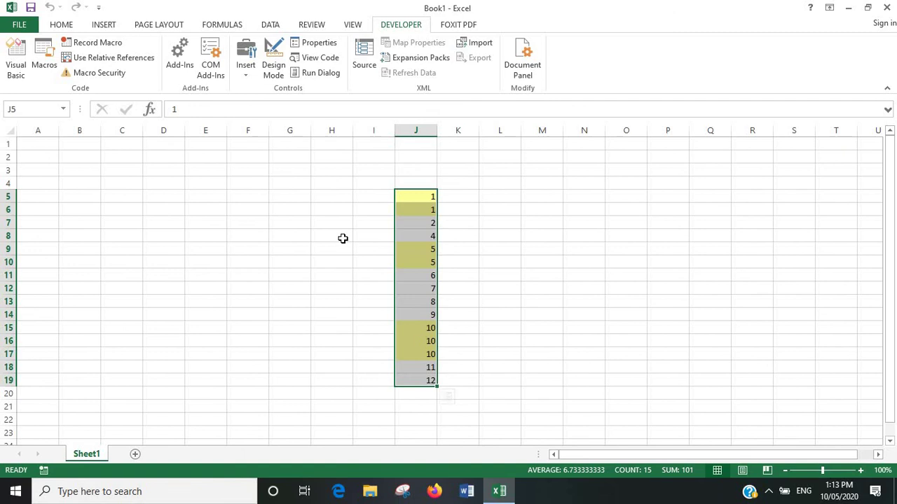